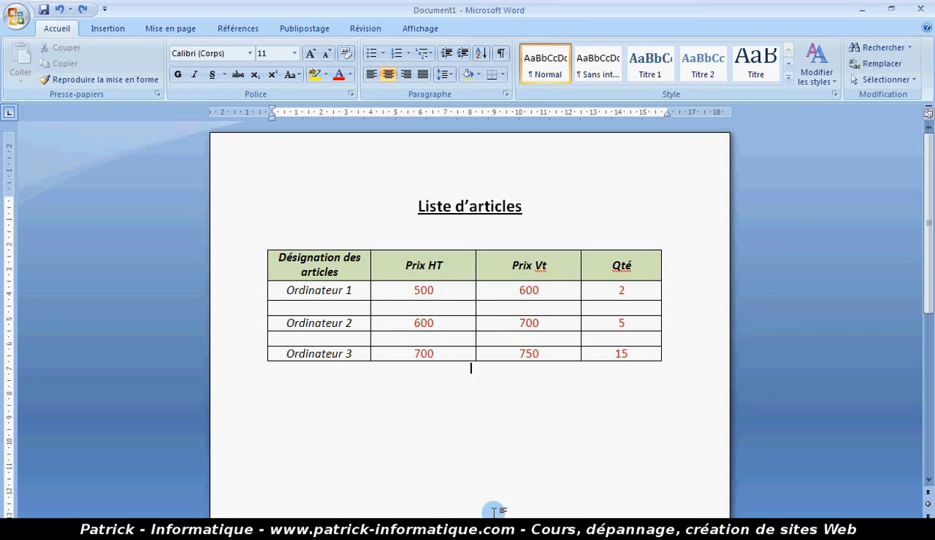
Change the article list document's page orientation to landscape (Paysage).
{"action": "scroll", "coordinate": [480, 376], "scroll_direction": "down", "scroll_amount": 5}
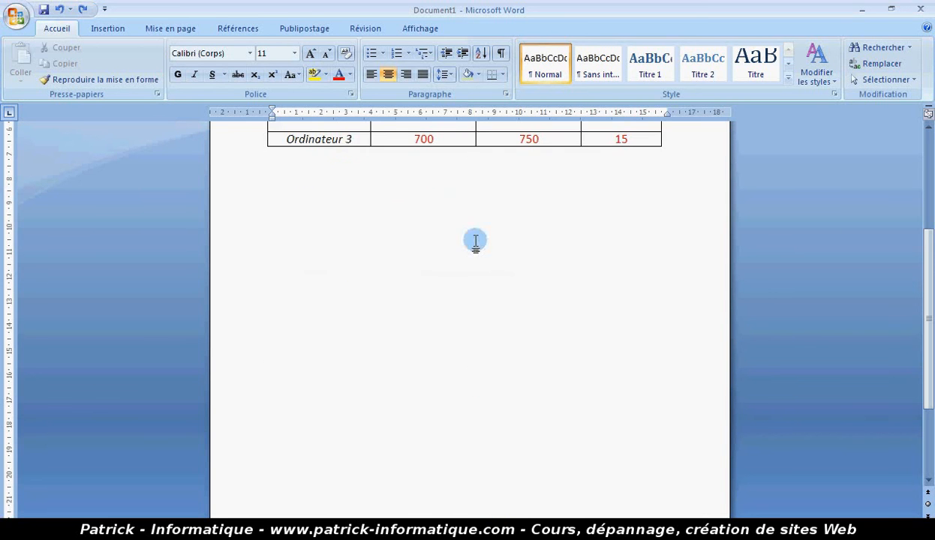
{"action": "scroll", "coordinate": [473, 259], "scroll_direction": "down", "scroll_amount": 3}
{"action": "scroll", "coordinate": [497, 338], "scroll_direction": "up", "scroll_amount": 8}
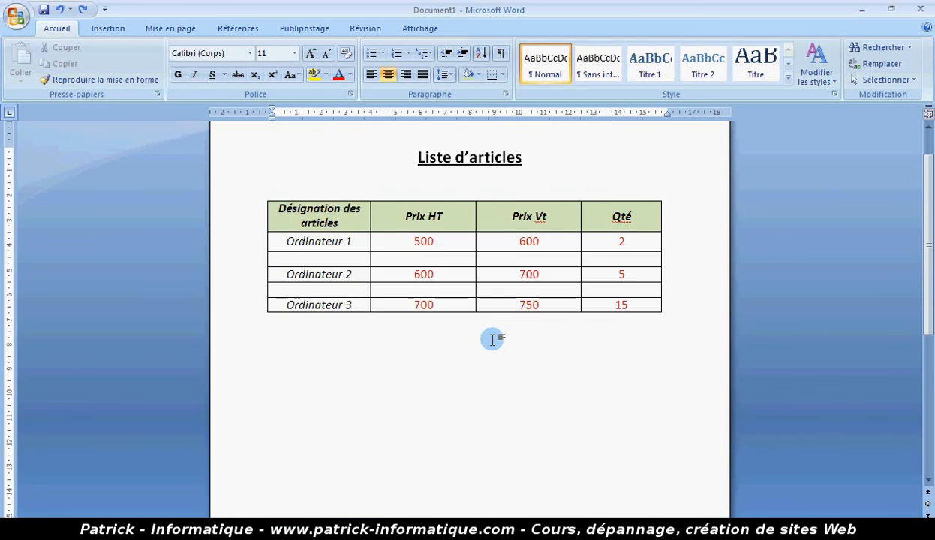
{"action": "scroll", "coordinate": [493, 340], "scroll_direction": "up", "scroll_amount": 1}
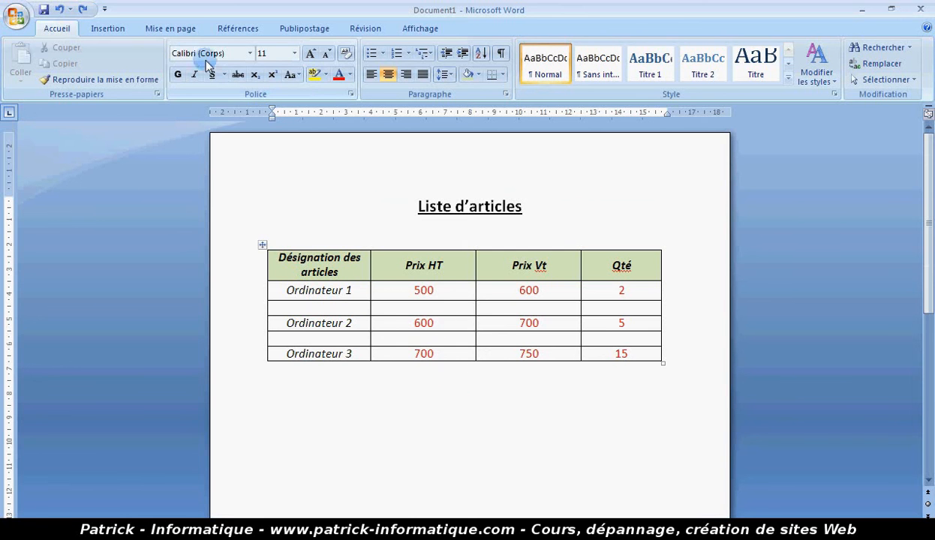
{"action": "left_click", "coordinate": [166, 34]}
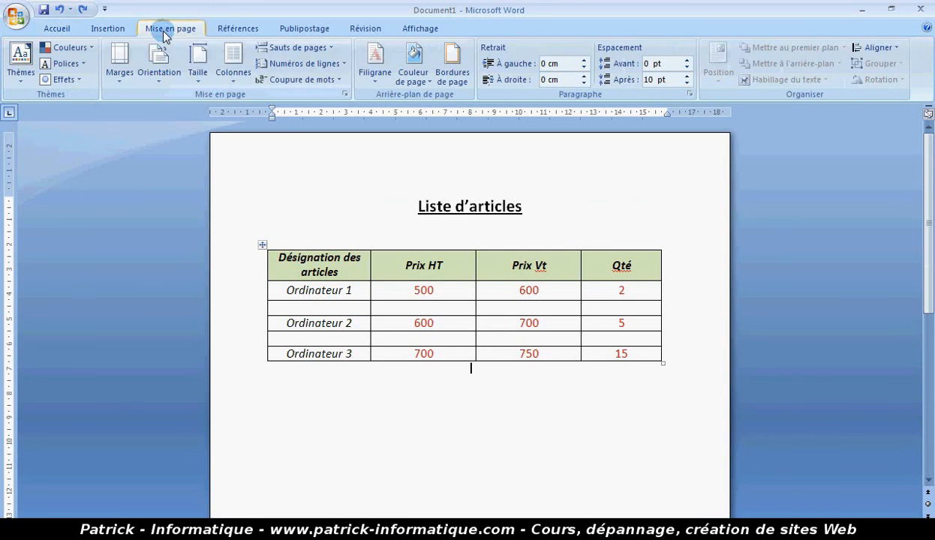
{"action": "left_click", "coordinate": [170, 75]}
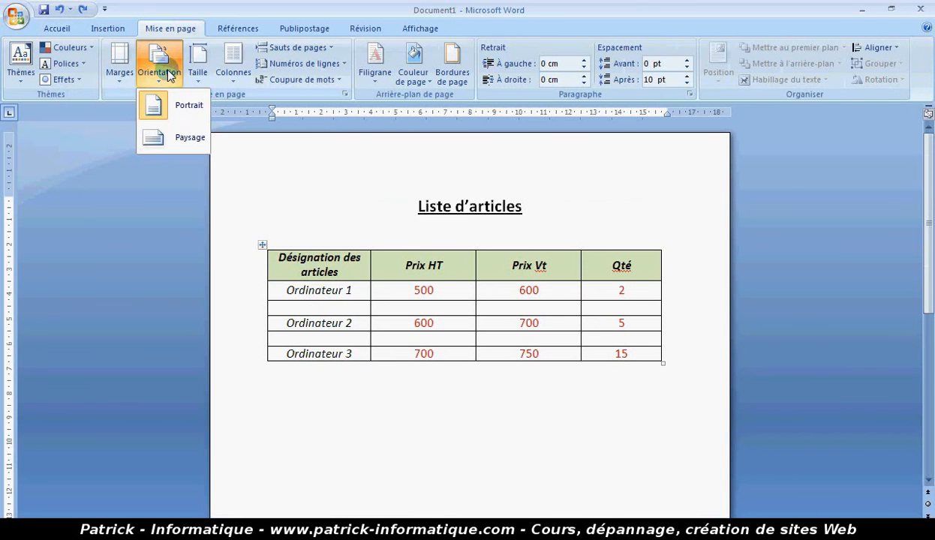
{"action": "left_click", "coordinate": [171, 143]}
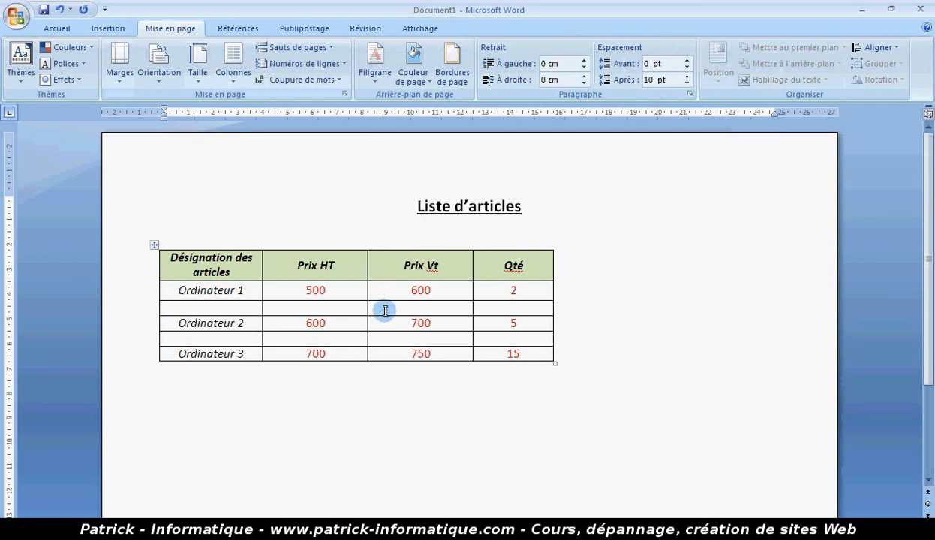
Try left, right and justified alignment on the text in all table cells, and restore centred alignment.
{"action": "left_click_drag", "start_coordinate": [531, 357], "coordinate": [200, 258]}
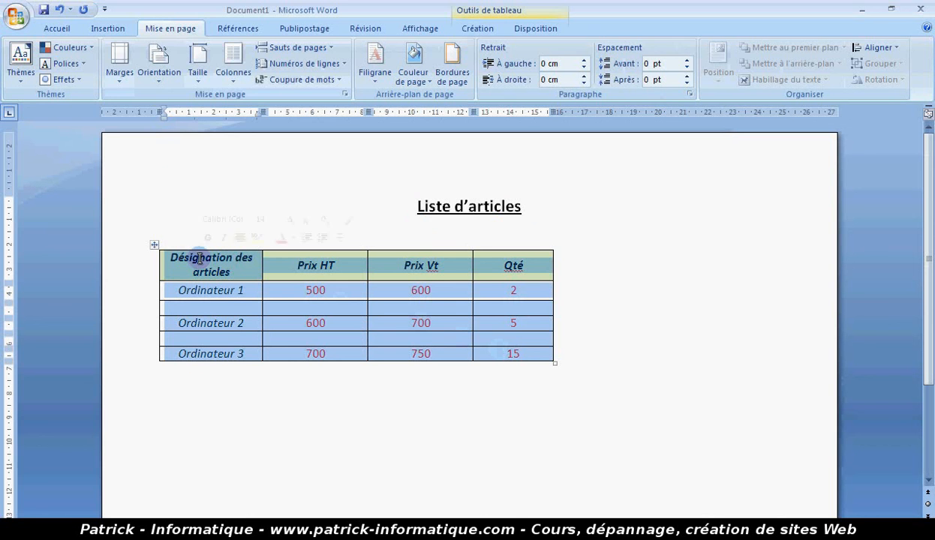
{"action": "left_click", "coordinate": [64, 27]}
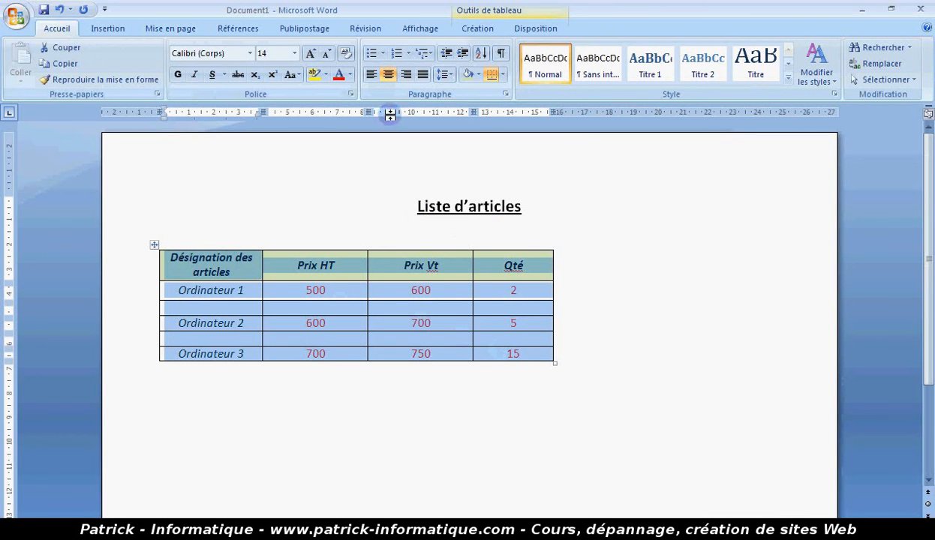
{"action": "left_click", "coordinate": [372, 74]}
{"action": "left_click", "coordinate": [405, 74]}
{"action": "key", "text": "ctrl+j"}
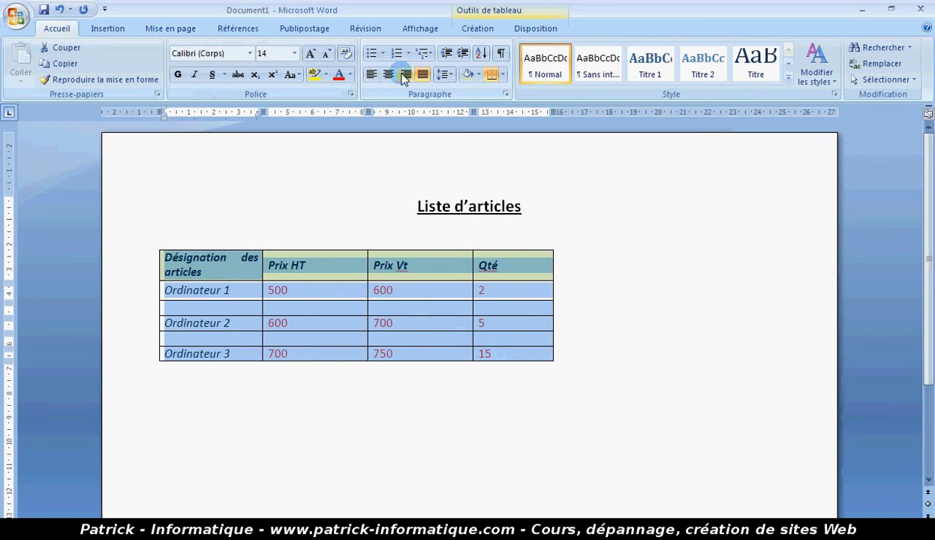
{"action": "left_click", "coordinate": [390, 74]}
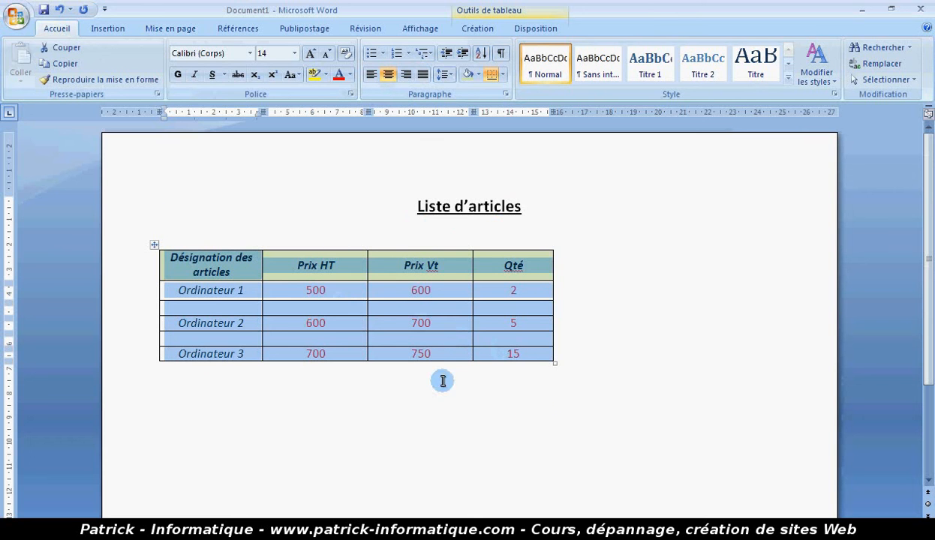
{"action": "left_click", "coordinate": [534, 412]}
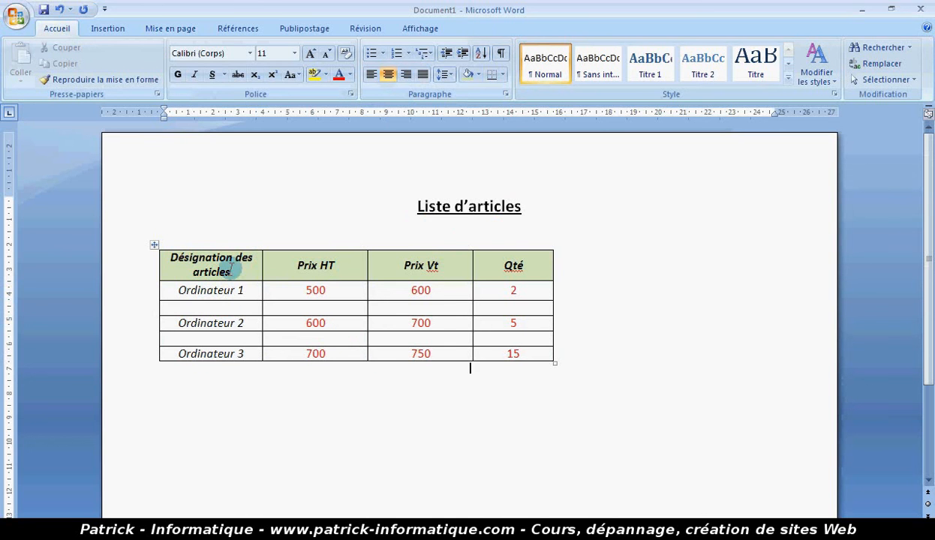
Select the entire table as an object and centre it horizontally on the page.
{"action": "left_click", "coordinate": [153, 247]}
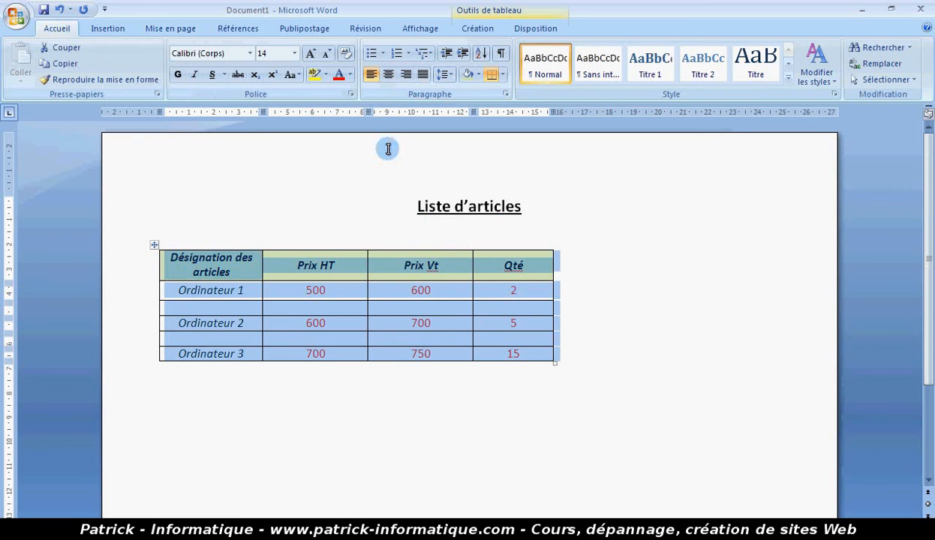
{"action": "left_click", "coordinate": [389, 75]}
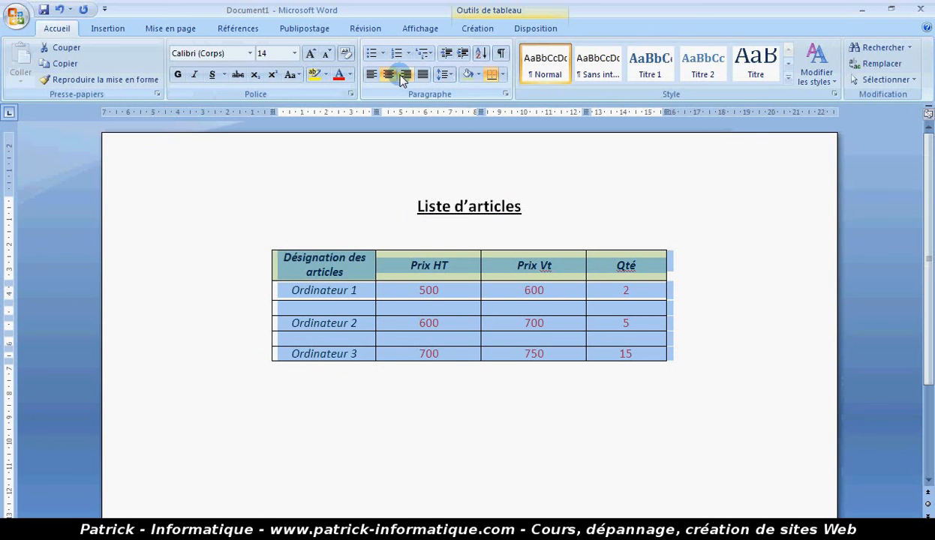
{"action": "left_click", "coordinate": [403, 76]}
{"action": "left_click", "coordinate": [390, 77]}
{"action": "left_click", "coordinate": [512, 414]}
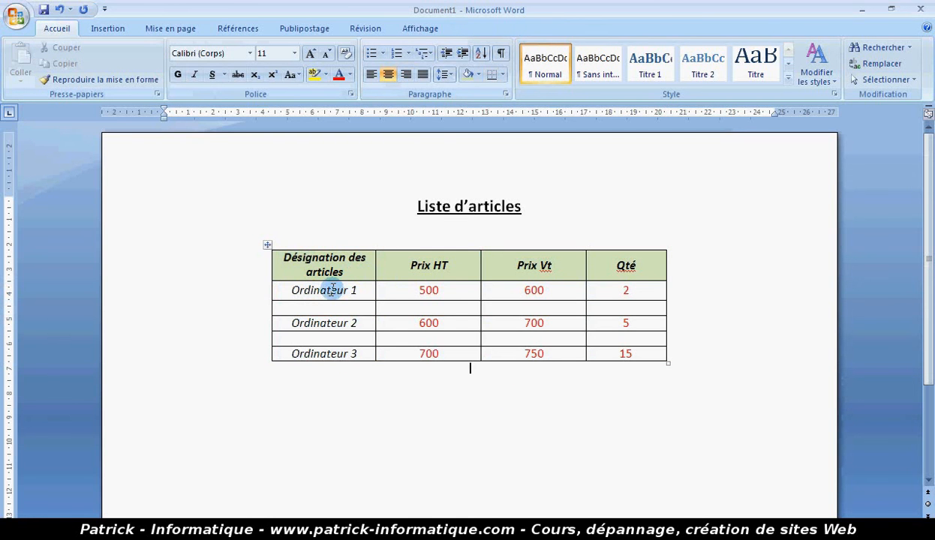
{"action": "left_click", "coordinate": [268, 246]}
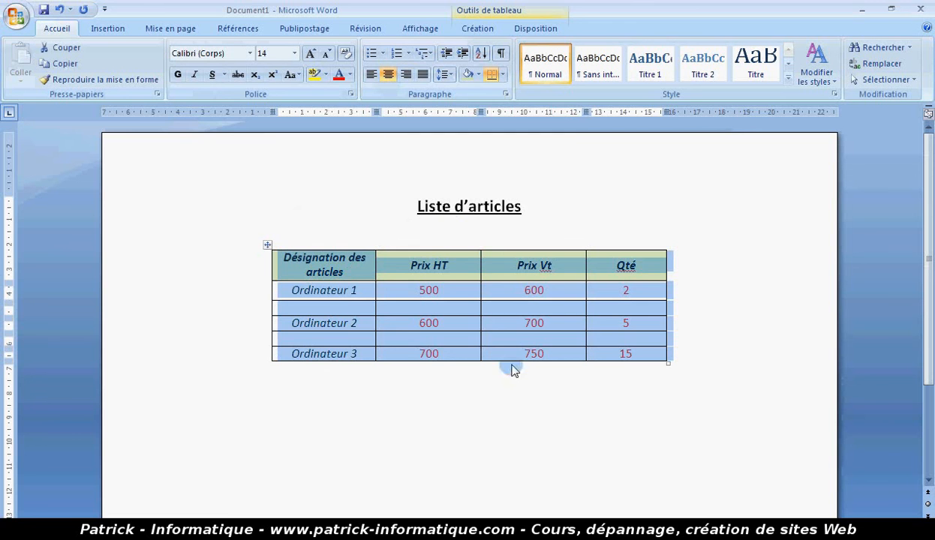
{"action": "left_click", "coordinate": [514, 397]}
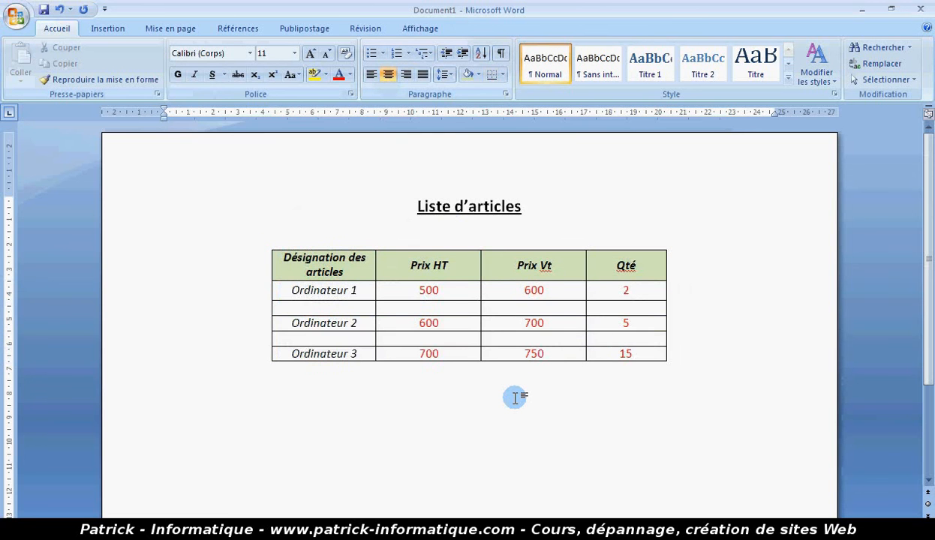
{"action": "scroll", "coordinate": [515, 397], "scroll_direction": "down", "scroll_amount": 2}
{"action": "scroll", "coordinate": [513, 393], "scroll_direction": "up", "scroll_amount": 2}
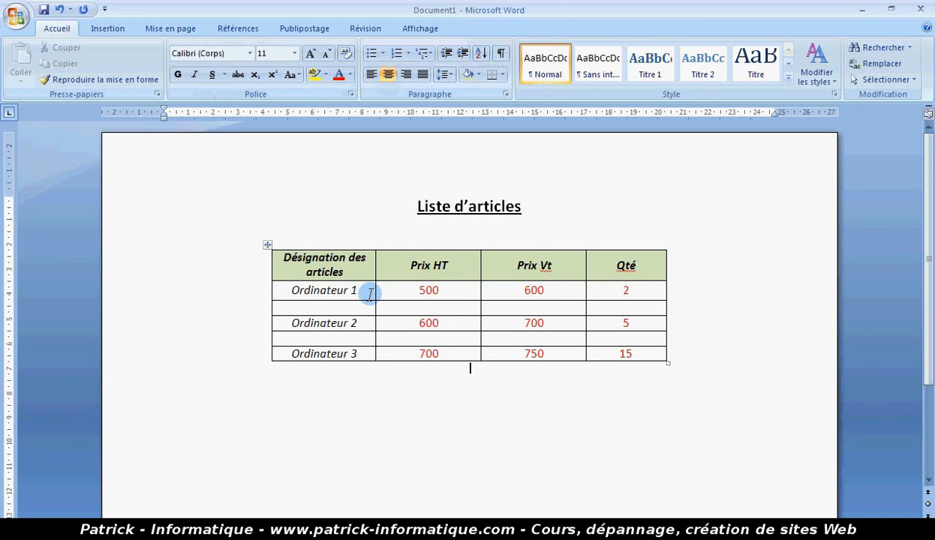
{"action": "scroll", "coordinate": [400, 315], "scroll_direction": "down", "scroll_amount": 4}
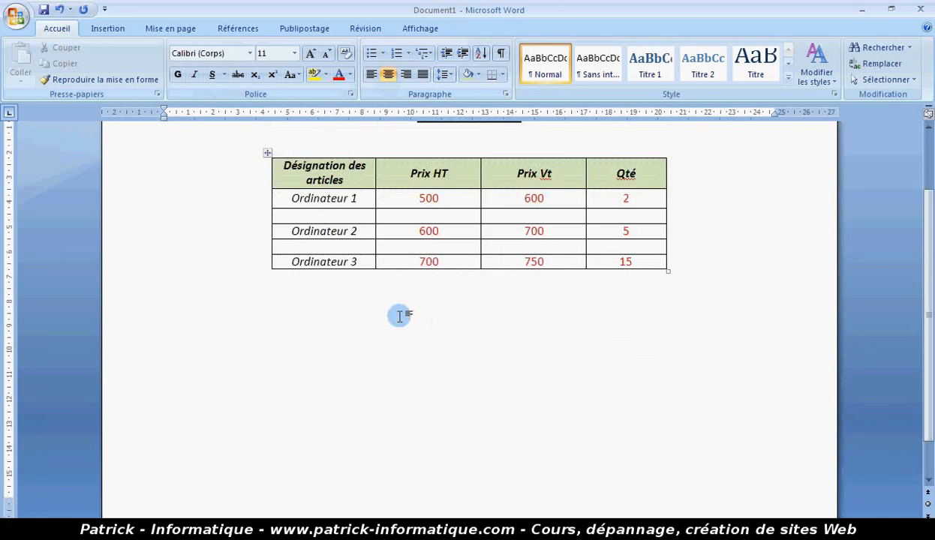
{"action": "scroll", "coordinate": [458, 413], "scroll_direction": "up", "scroll_amount": 1}
{"action": "scroll", "coordinate": [469, 374], "scroll_direction": "up", "scroll_amount": 3}
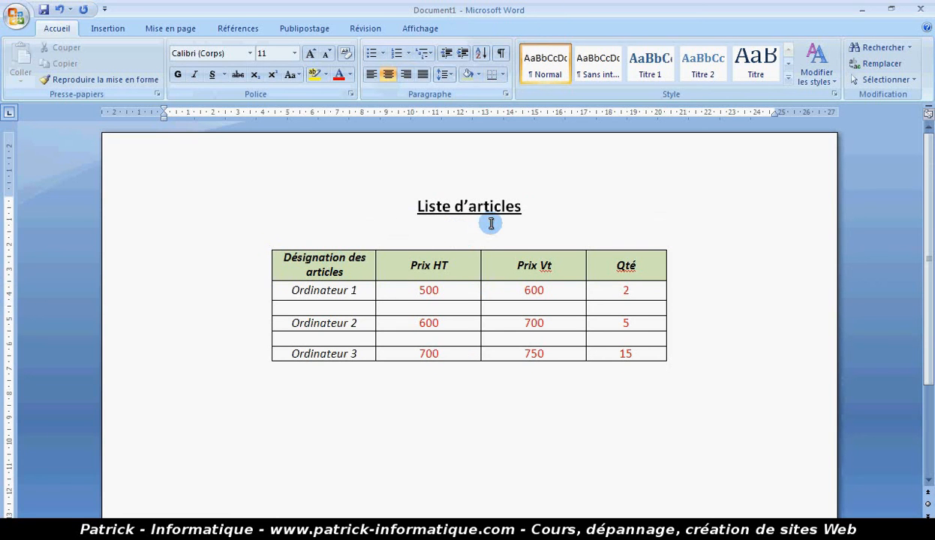
Insert two blank lines between the "Liste d'articles" title and the table.
{"action": "key", "text": "Return"}
{"action": "key", "text": "Return"}
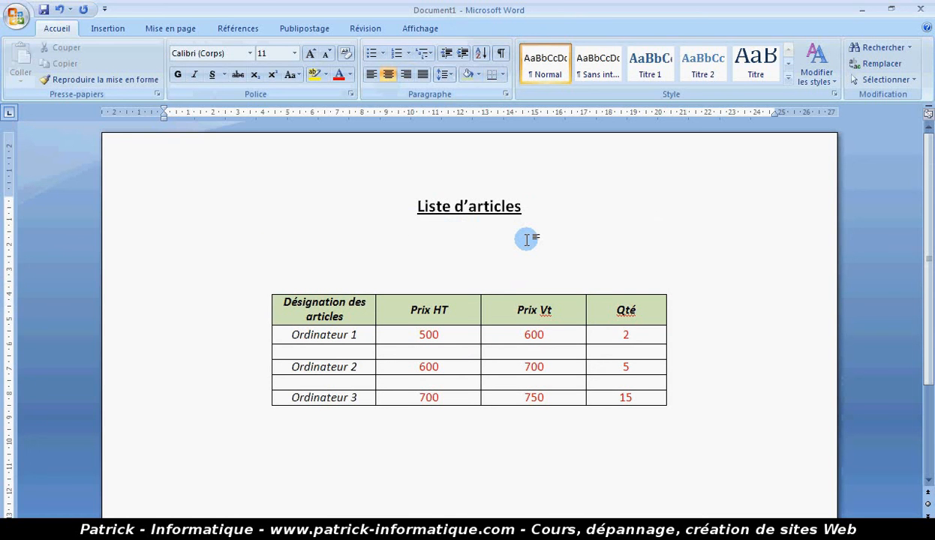
{"action": "scroll", "coordinate": [500, 305], "scroll_direction": "down", "scroll_amount": 3}
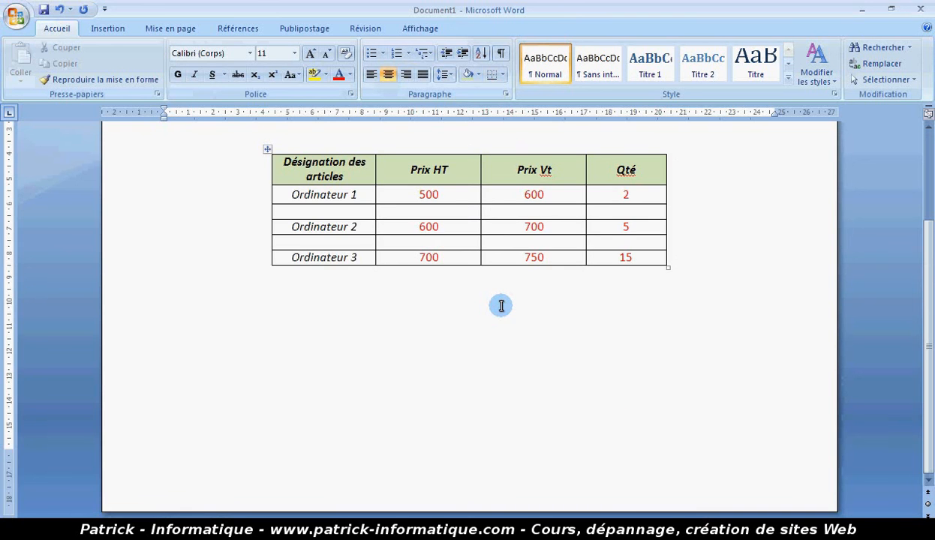
{"action": "scroll", "coordinate": [500, 305], "scroll_direction": "up", "scroll_amount": 3}
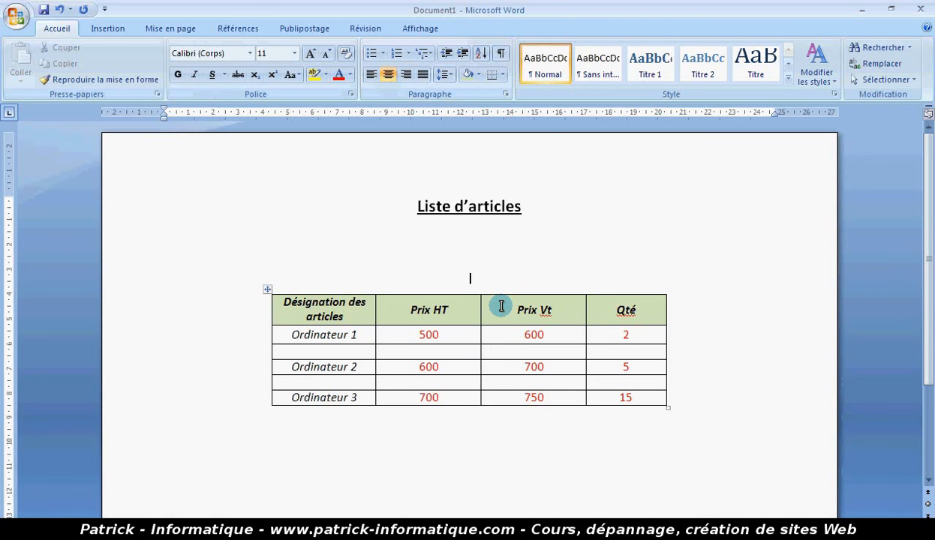
Set the page's vertical alignment to Centré for the whole document in the page setup options.
{"action": "left_click", "coordinate": [172, 29]}
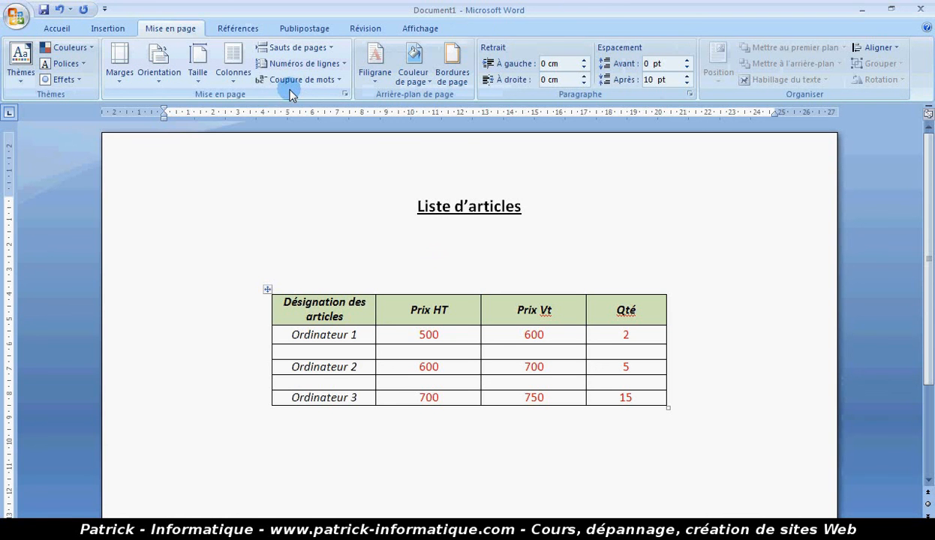
{"action": "left_click", "coordinate": [345, 98]}
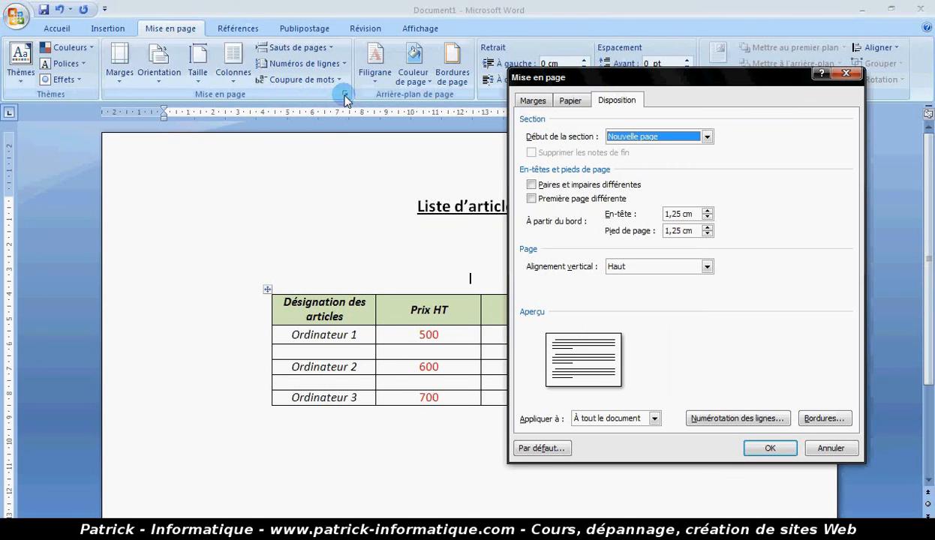
{"action": "left_click_drag", "start_coordinate": [596, 80], "coordinate": [480, 79]}
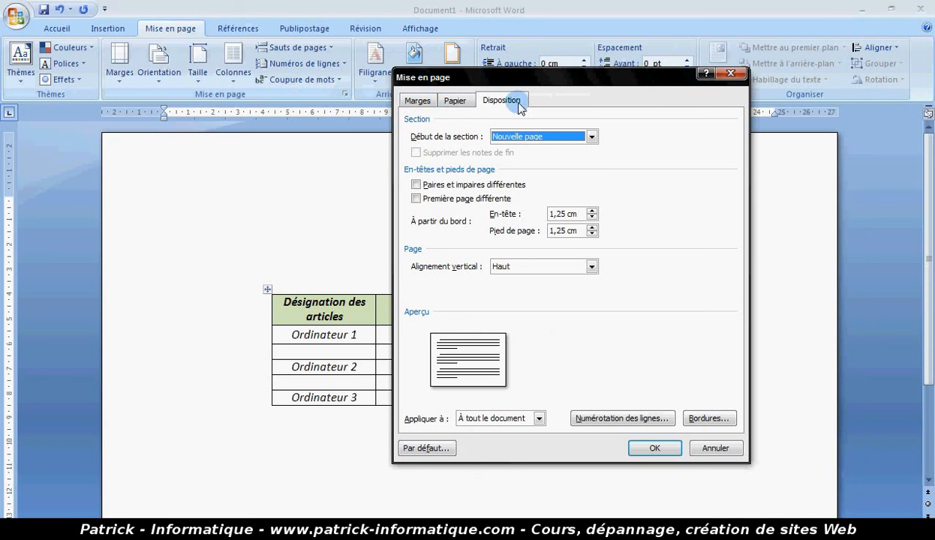
{"action": "left_click", "coordinate": [503, 101]}
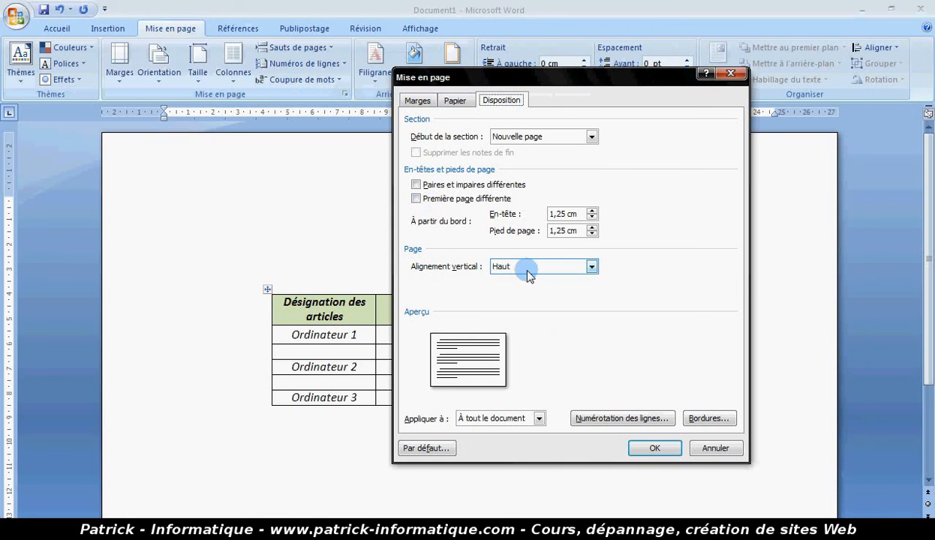
{"action": "left_click_drag", "start_coordinate": [544, 77], "coordinate": [658, 73]}
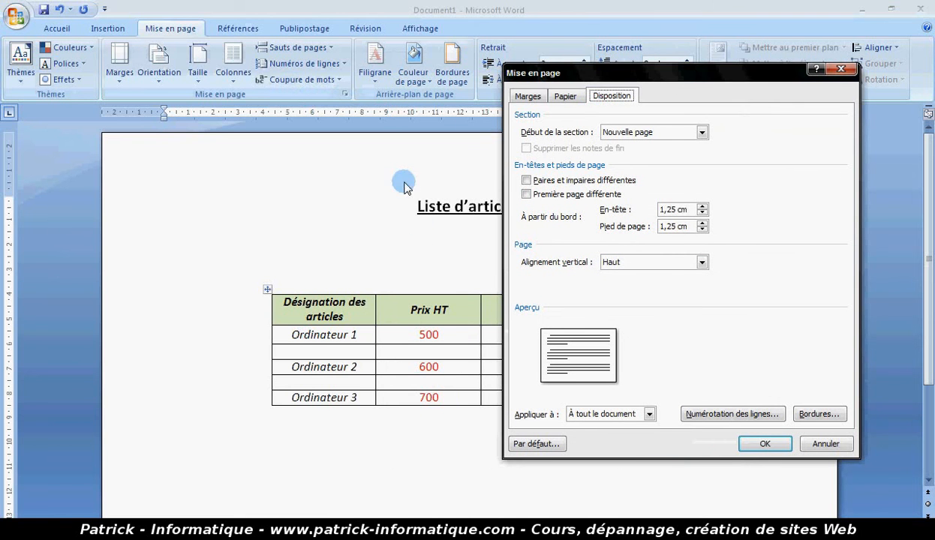
{"action": "left_click", "coordinate": [658, 264]}
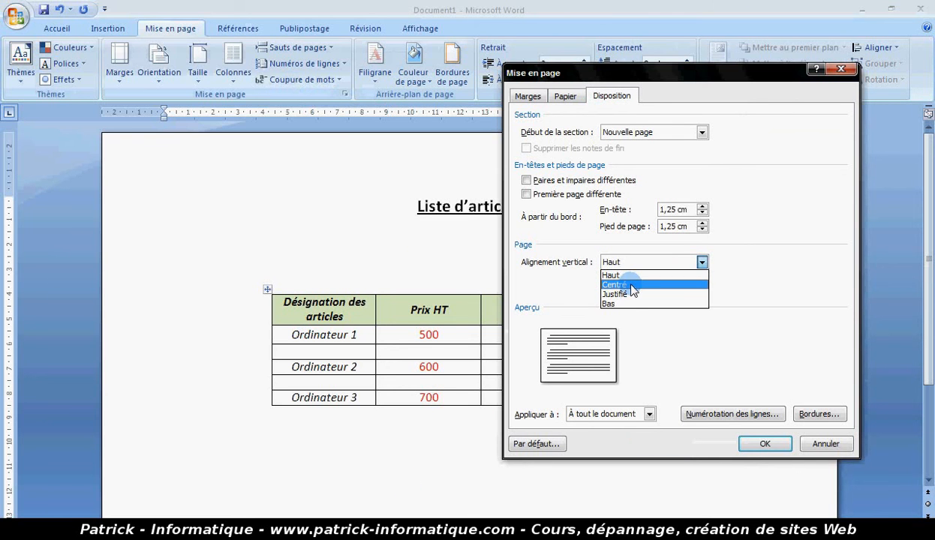
{"action": "left_click", "coordinate": [633, 287]}
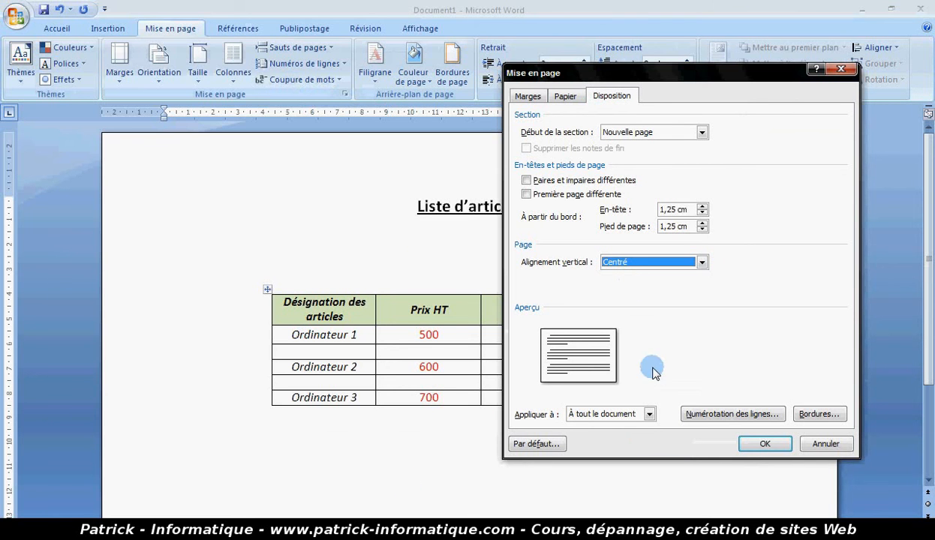
{"action": "left_click", "coordinate": [756, 449]}
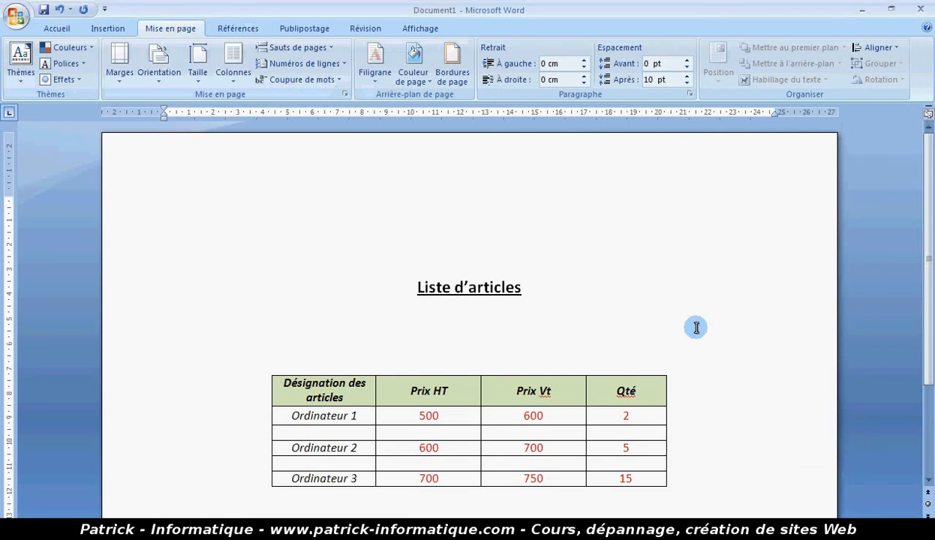
Examine the page's vertical centring and display the document in print preview.
{"action": "scroll", "coordinate": [536, 232], "scroll_direction": "down", "scroll_amount": 3}
{"action": "scroll", "coordinate": [488, 231], "scroll_direction": "up", "scroll_amount": 3}
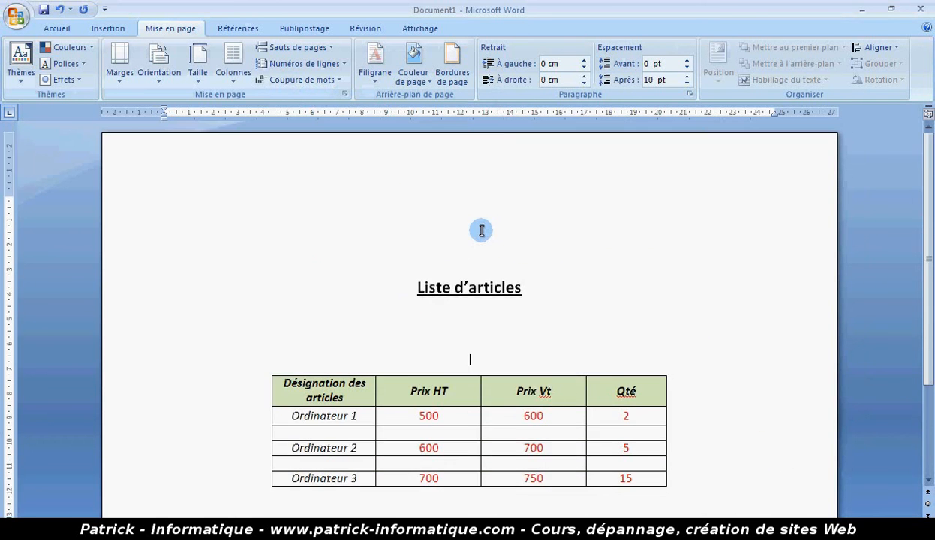
{"action": "scroll", "coordinate": [481, 230], "scroll_direction": "down", "scroll_amount": 1}
{"action": "scroll", "coordinate": [480, 230], "scroll_direction": "up", "scroll_amount": 2}
{"action": "scroll", "coordinate": [472, 232], "scroll_direction": "down", "scroll_amount": 3}
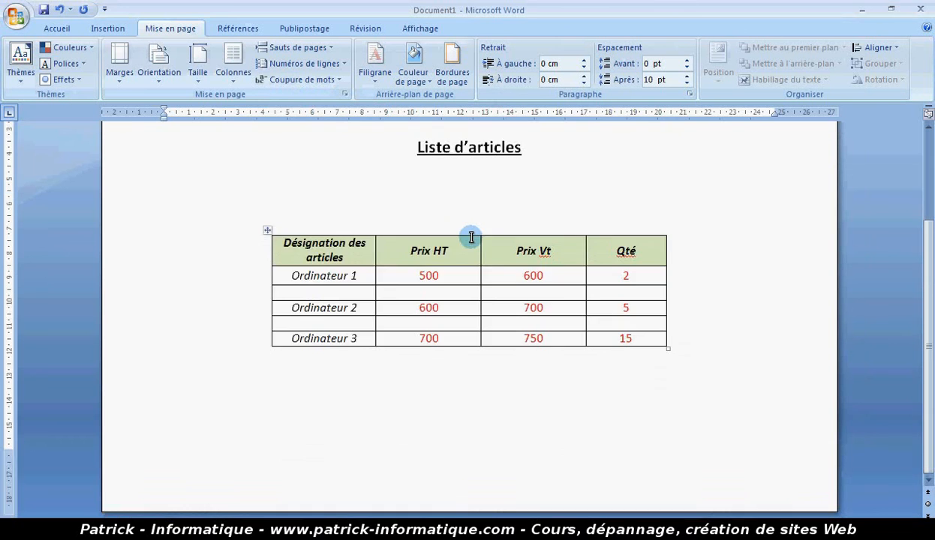
{"action": "scroll", "coordinate": [470, 235], "scroll_direction": "up", "scroll_amount": 3}
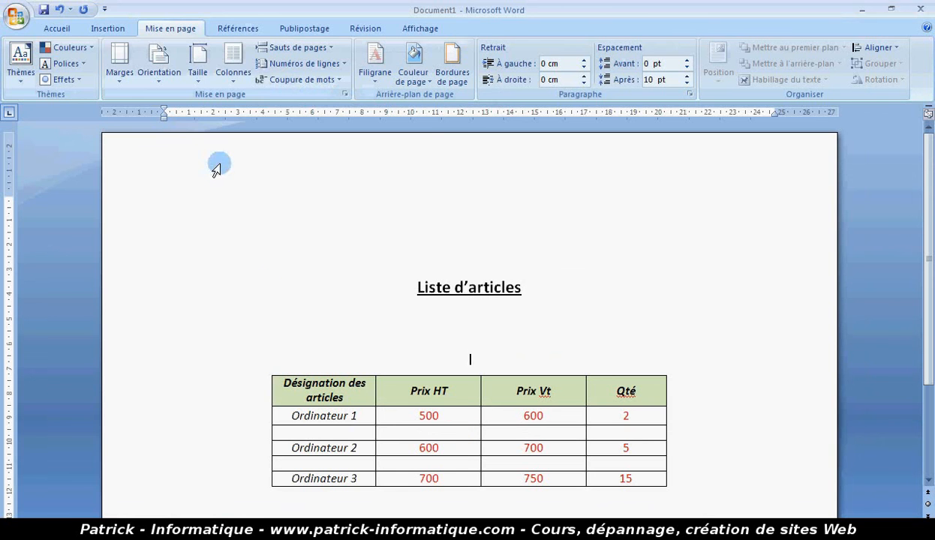
{"action": "left_click", "coordinate": [16, 20]}
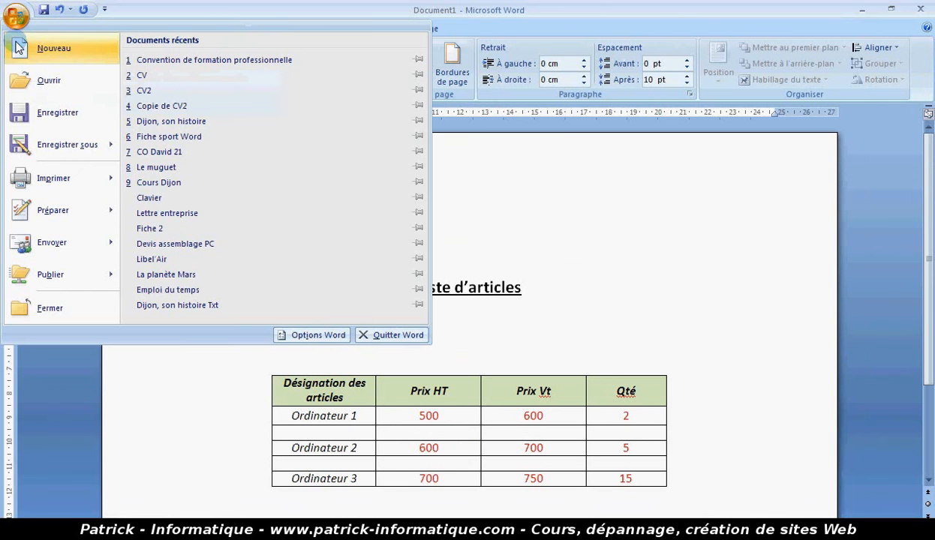
{"action": "mouse_move", "coordinate": [60, 180]}
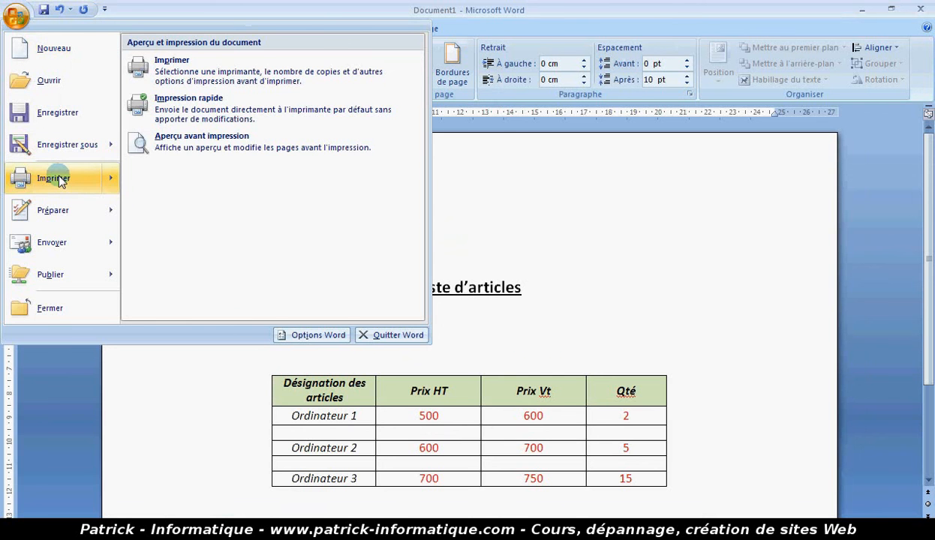
{"action": "left_click", "coordinate": [193, 144]}
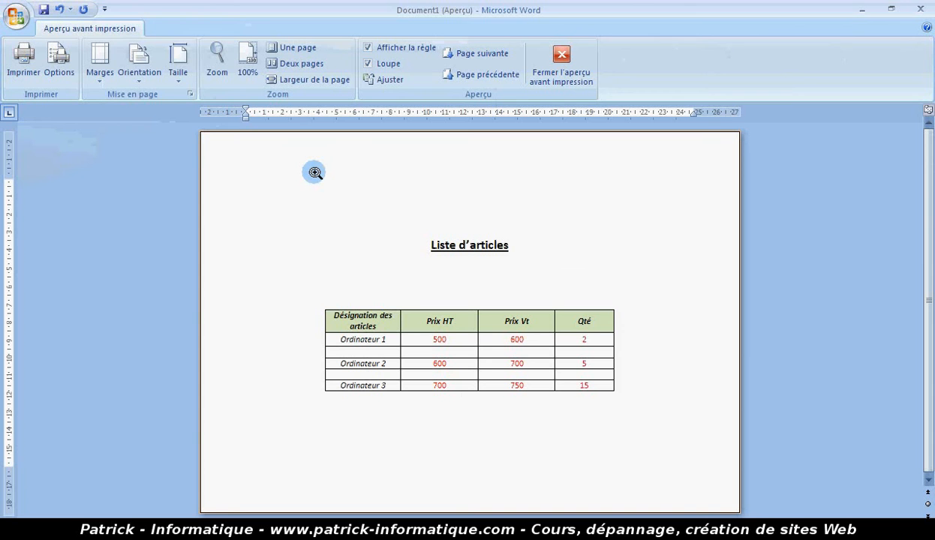